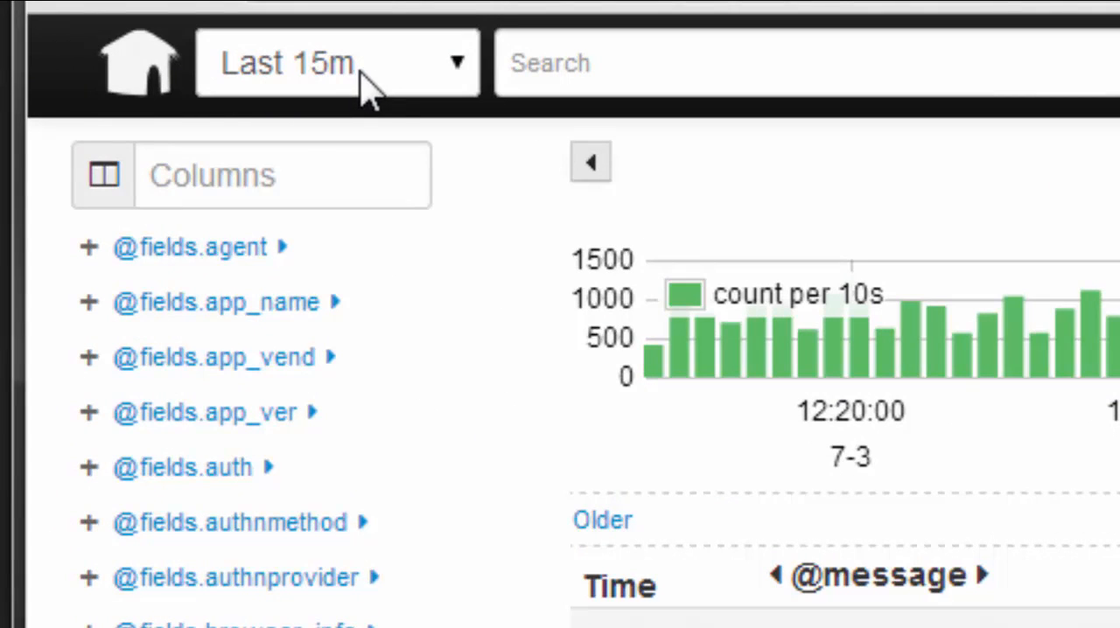
Search the last 15 minutes of logs for the user's login name
{"action": "left_click", "coordinate": [455, 60]}
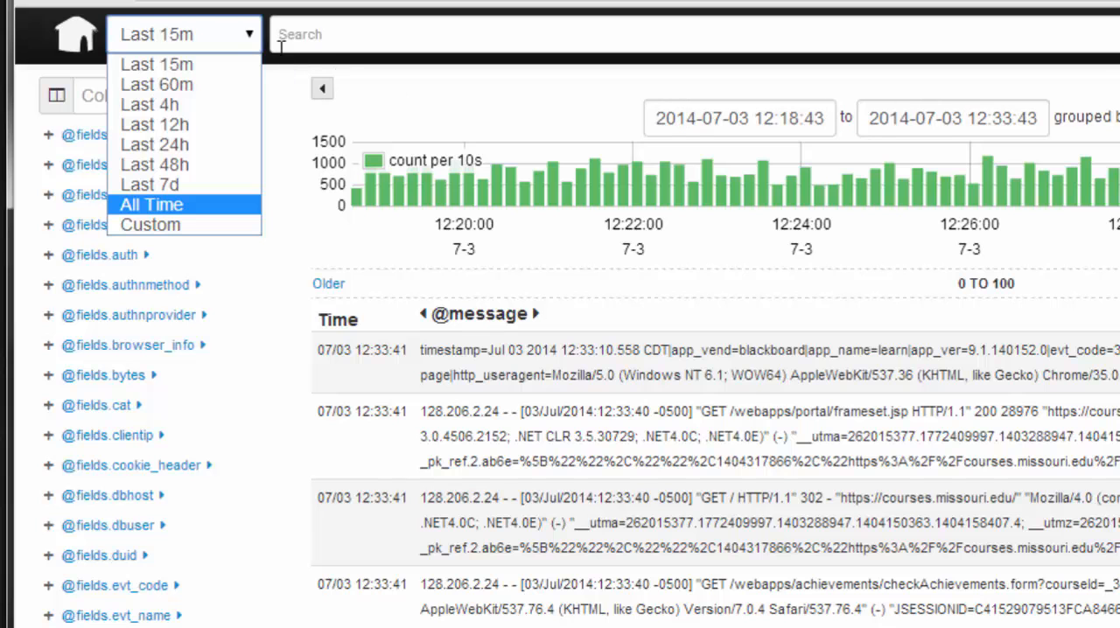
{"action": "left_click", "coordinate": [327, 34]}
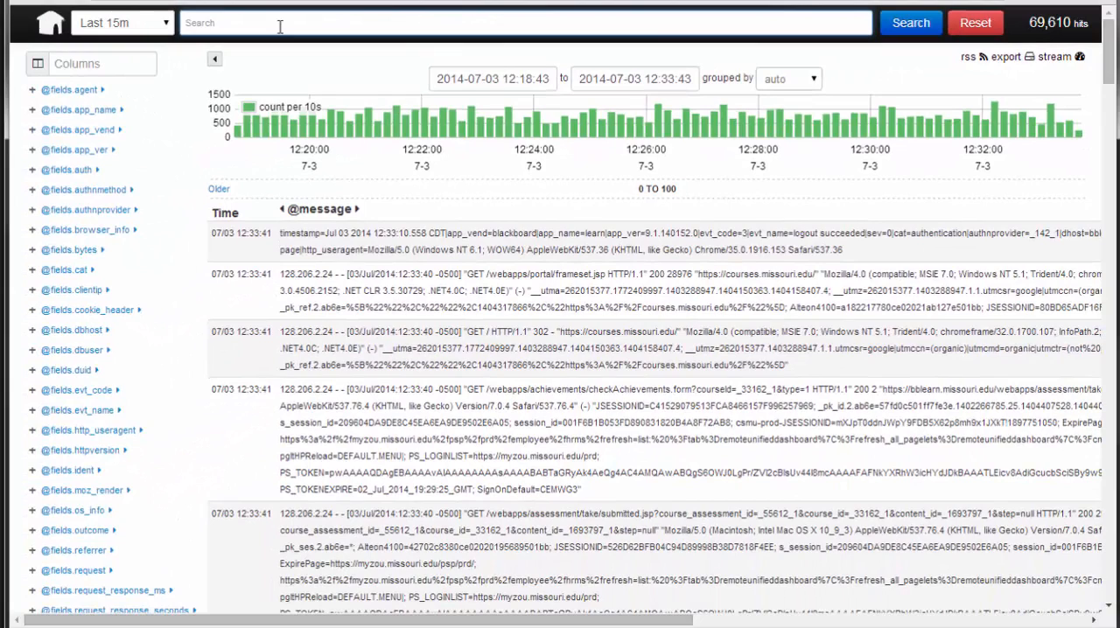
{"action": "left_click", "coordinate": [280, 26]}
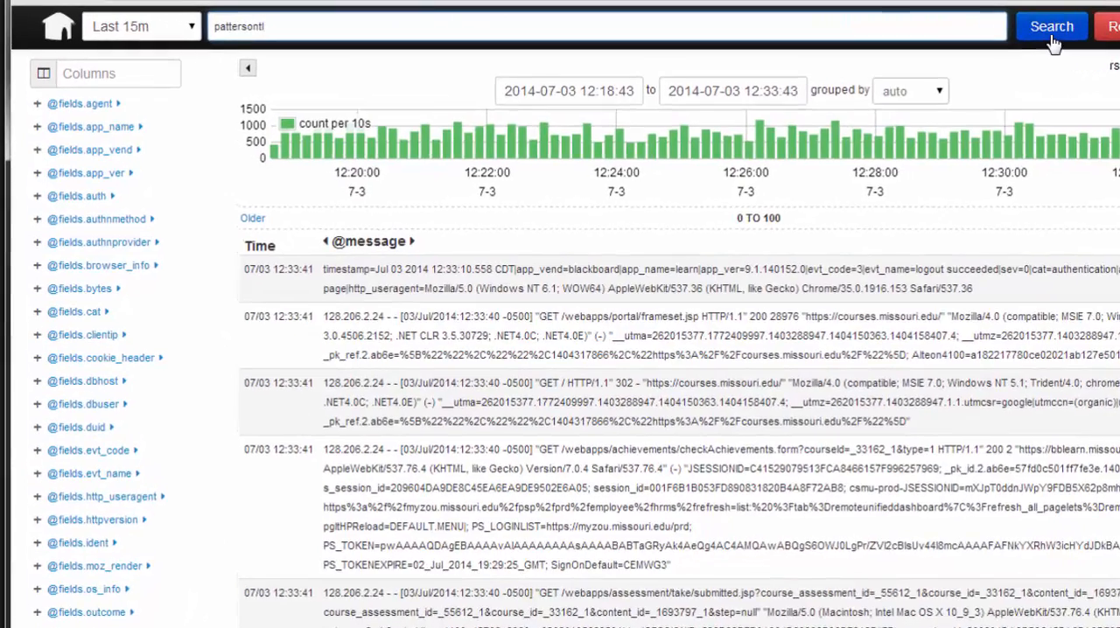
{"action": "left_click", "coordinate": [912, 28]}
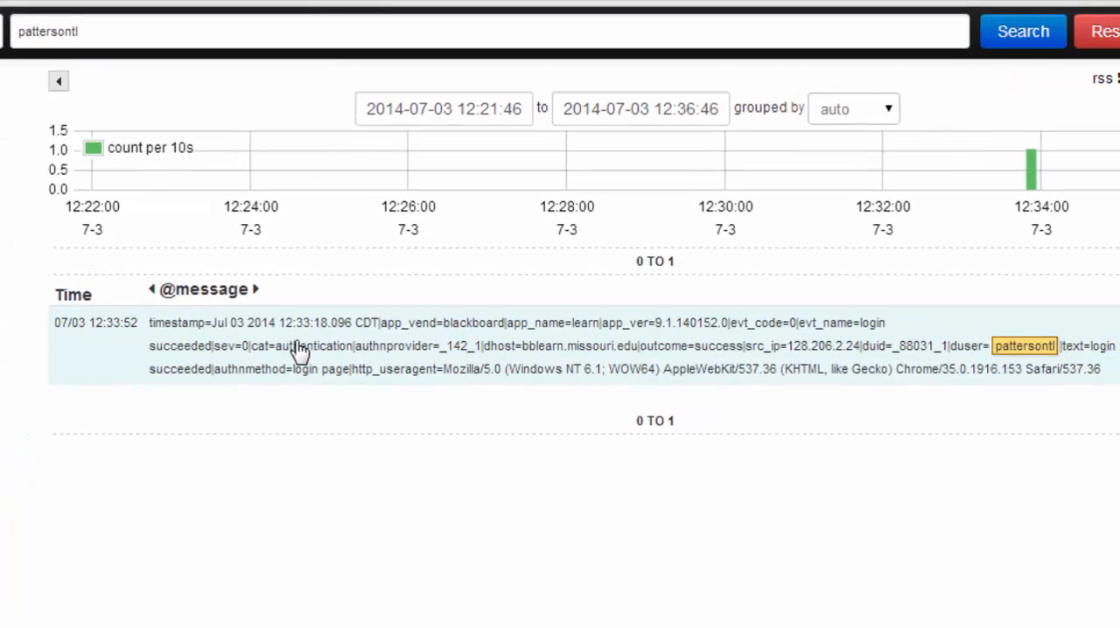
{"action": "left_click", "coordinate": [298, 349]}
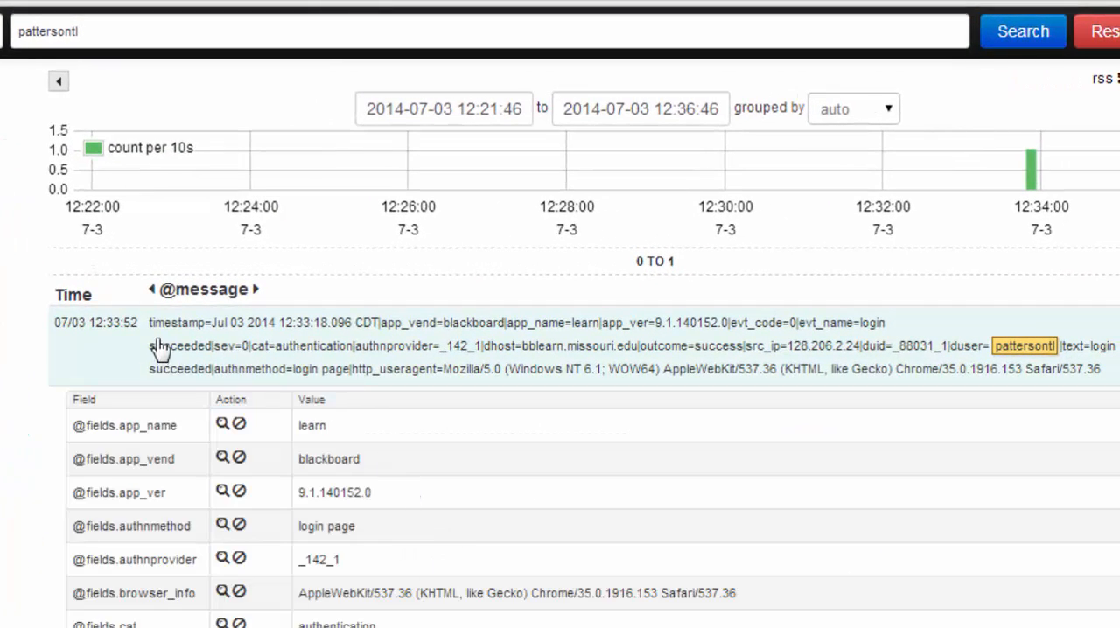
{"action": "scroll", "coordinate": [404, 429], "scroll_direction": "down", "scroll_amount": 4}
{"action": "scroll", "coordinate": [404, 429], "scroll_direction": "down", "scroll_amount": 3}
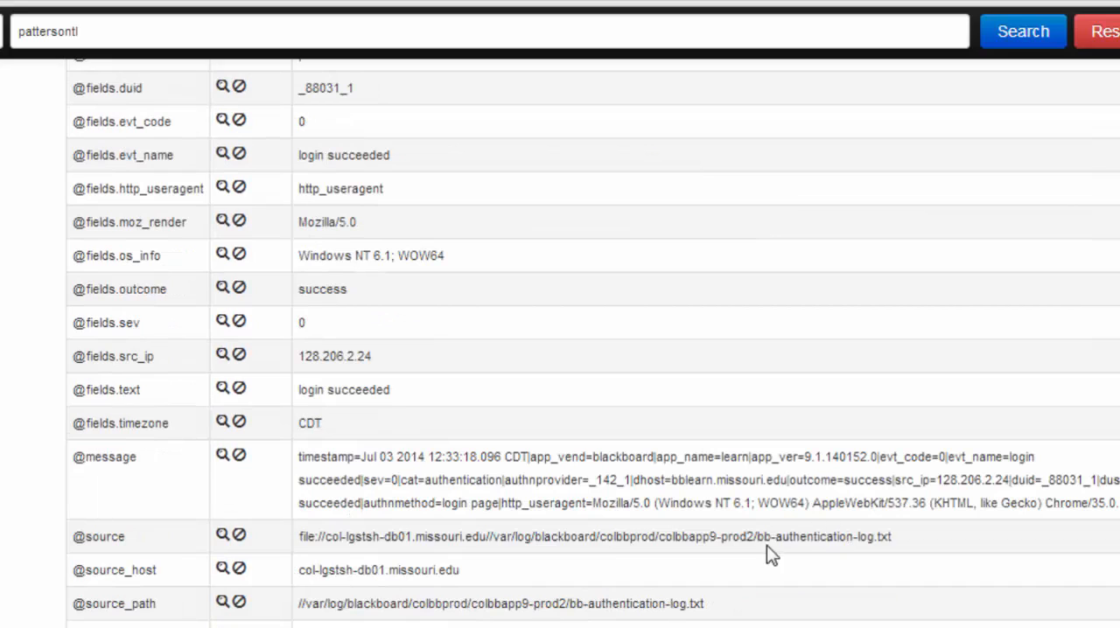
{"action": "left_click_drag", "start_coordinate": [659, 536], "coordinate": [719, 536]}
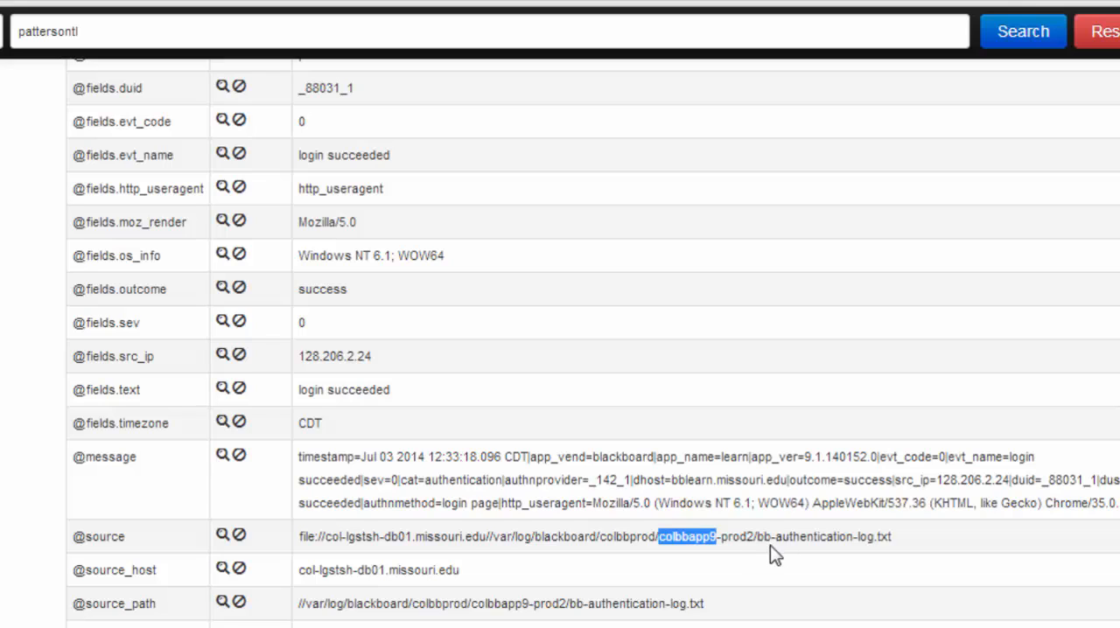
{"action": "left_click_drag", "start_coordinate": [753, 539], "coordinate": [896, 548]}
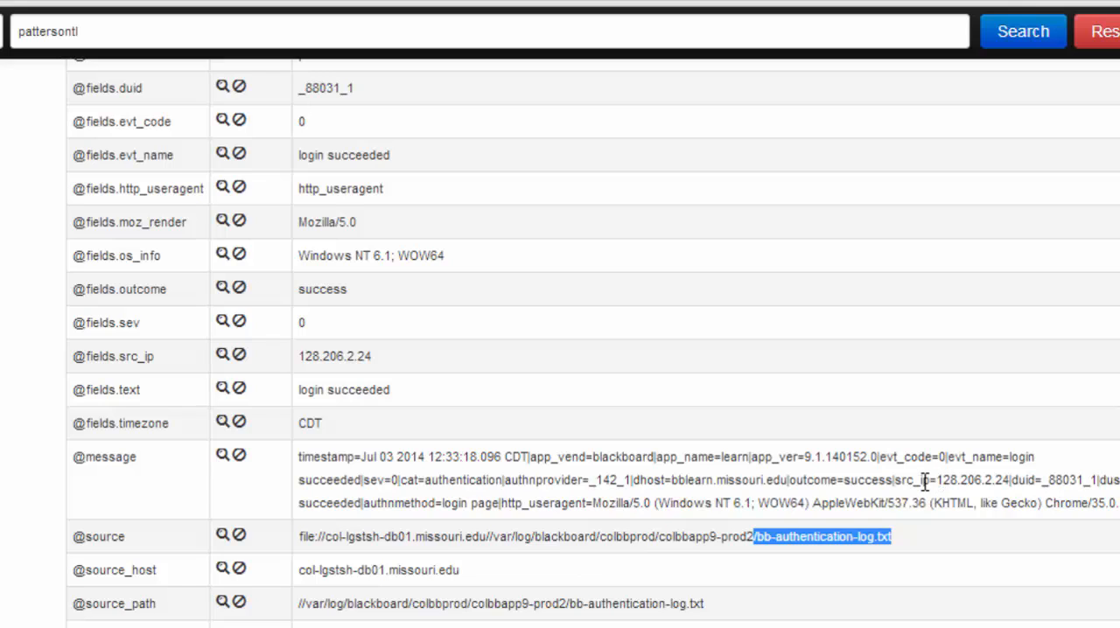
{"action": "left_click_drag", "start_coordinate": [929, 480], "coordinate": [1012, 482]}
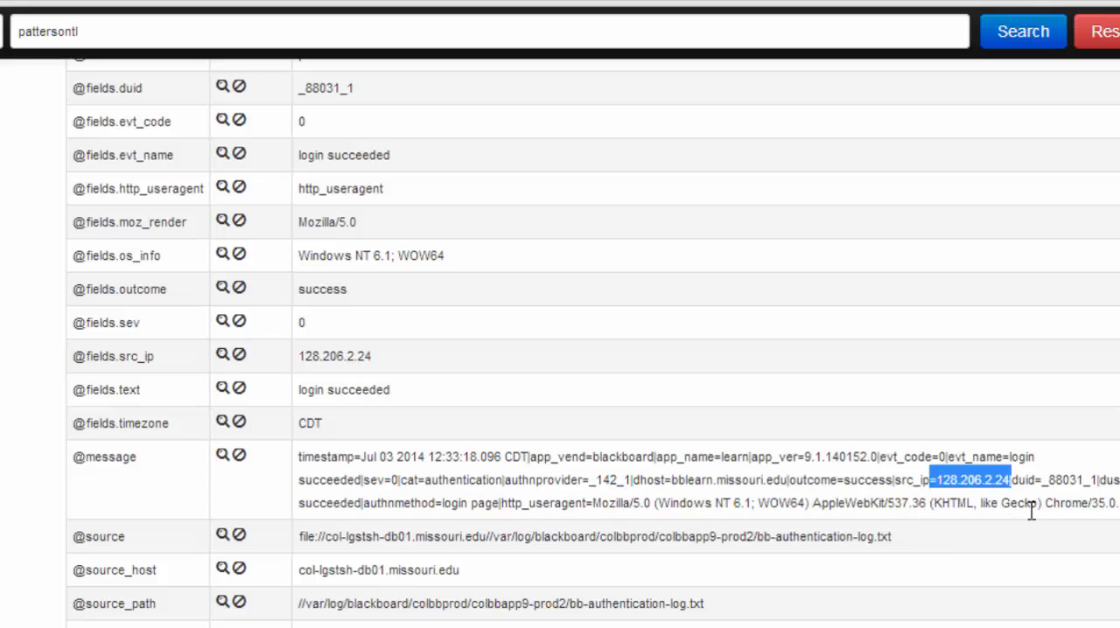
{"action": "scroll", "coordinate": [814, 459], "scroll_direction": "up", "scroll_amount": 7}
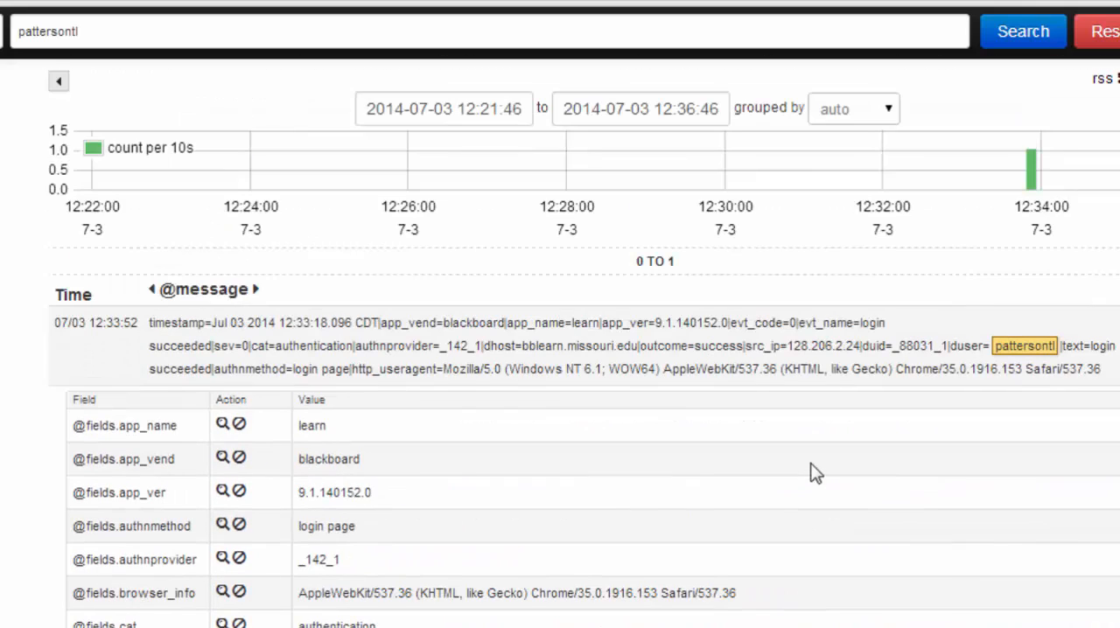
{"action": "triple_click", "coordinate": [238, 33]}
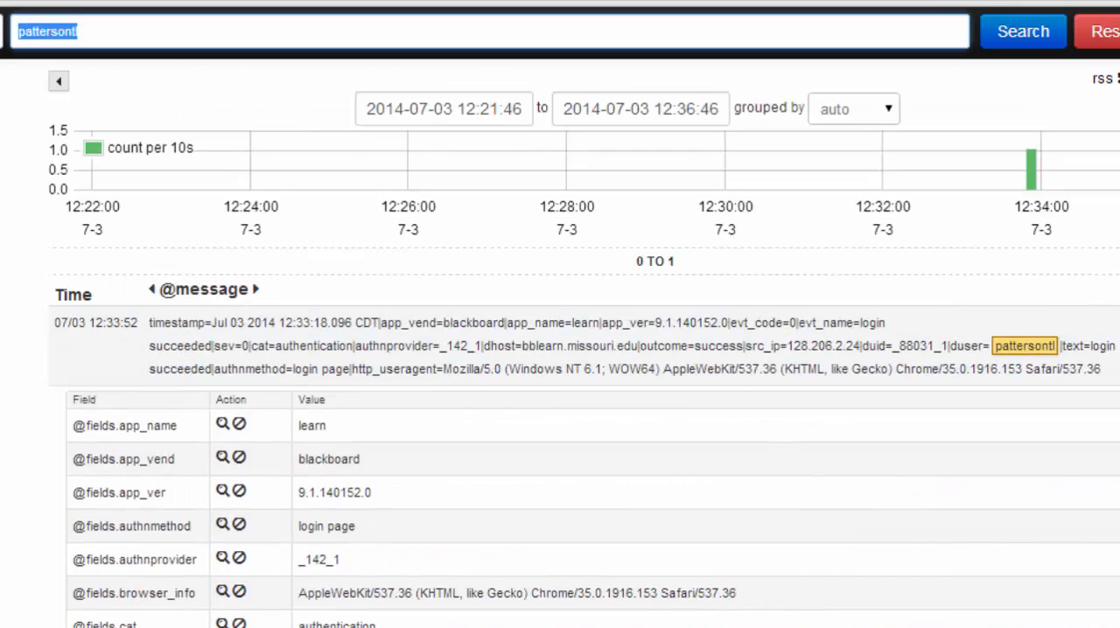
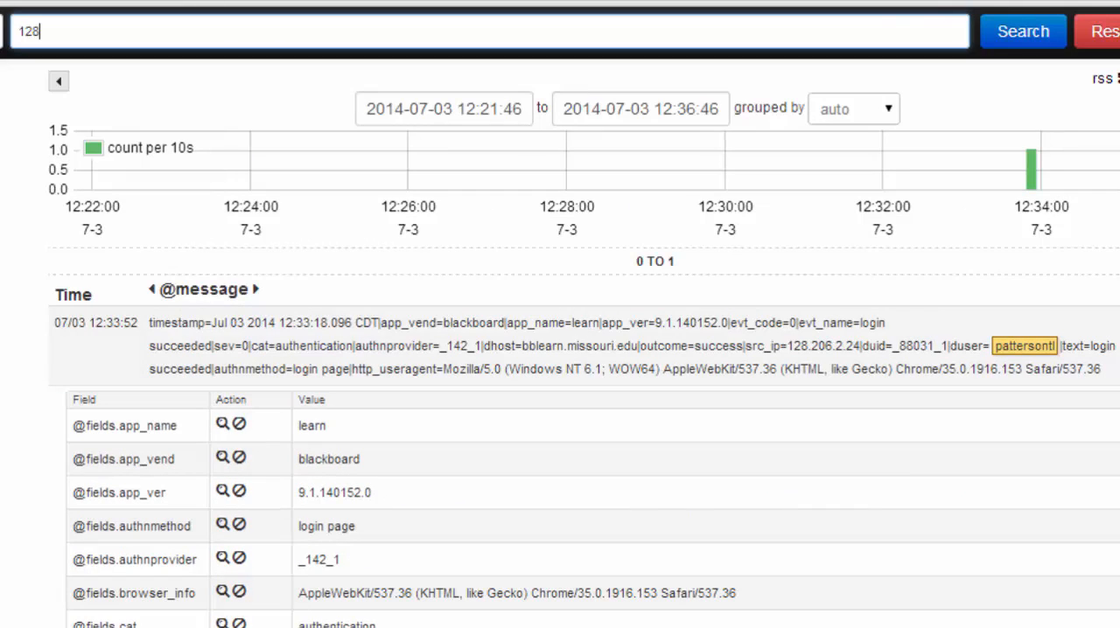
{"action": "key", "text": "Return"}
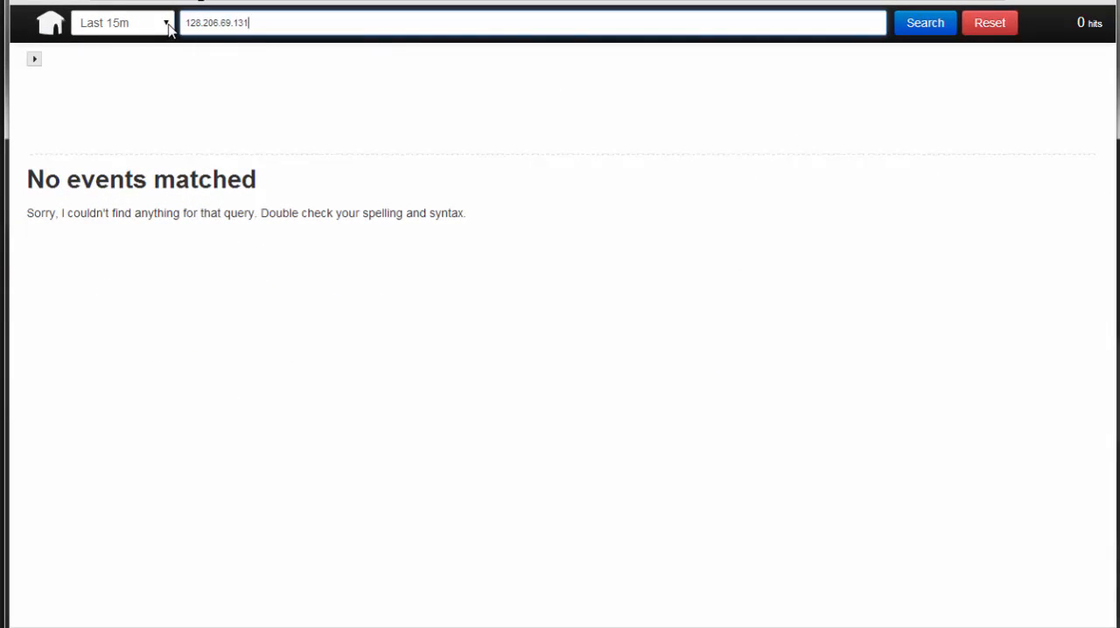
Extend the time range to Last 7d and rerun the IP address search
{"action": "left_click", "coordinate": [169, 28]}
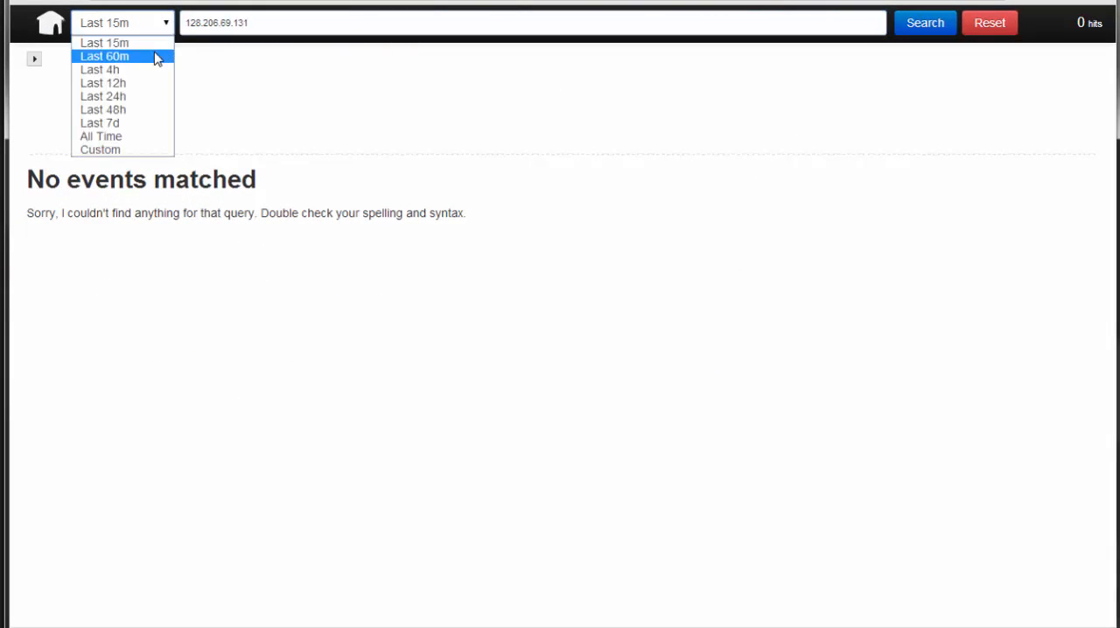
{"action": "left_click", "coordinate": [155, 54]}
{"action": "left_click", "coordinate": [169, 26]}
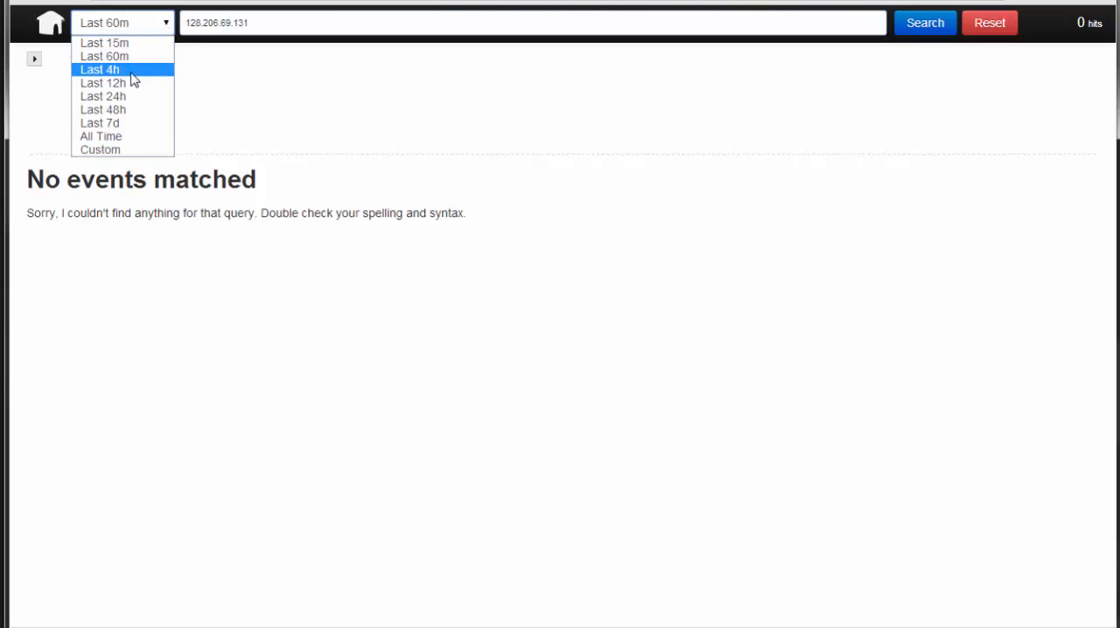
{"action": "left_click", "coordinate": [128, 123]}
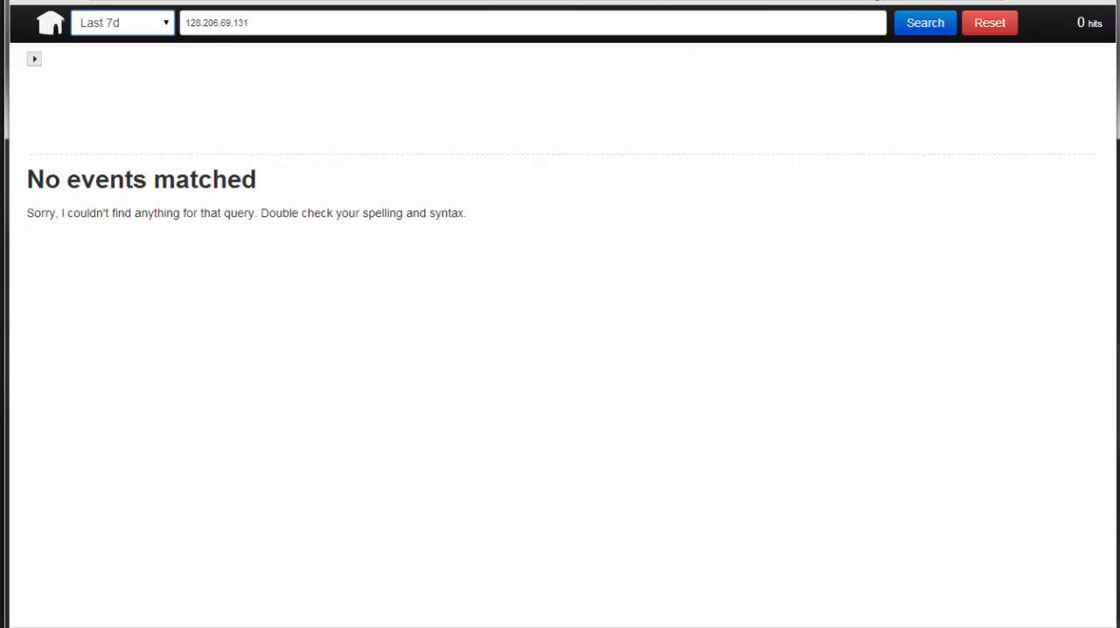
{"action": "left_click", "coordinate": [925, 24]}
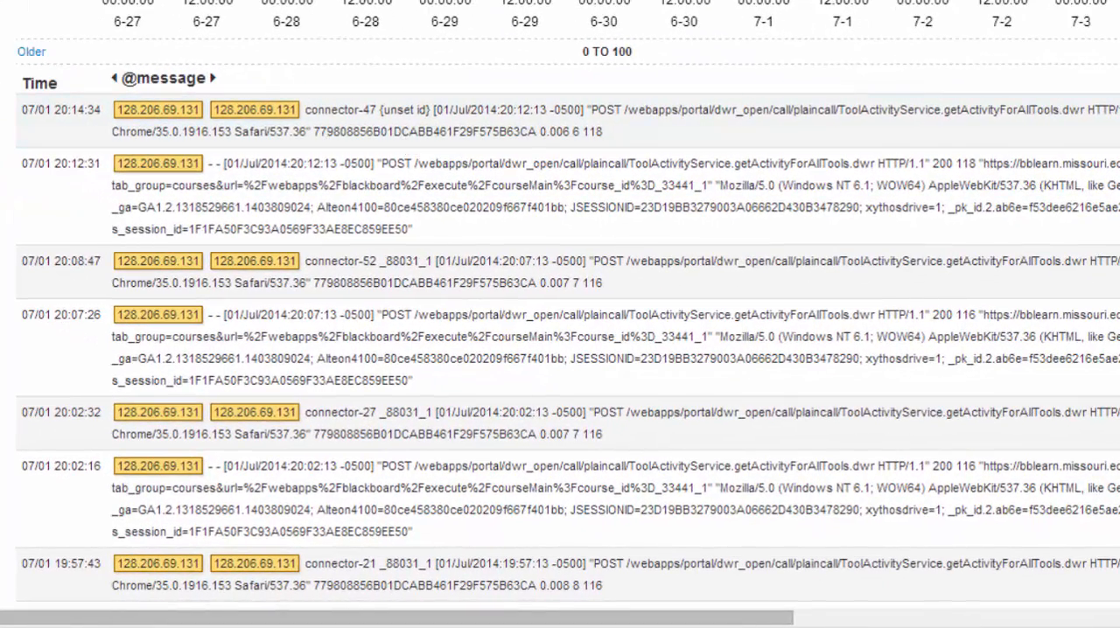
Expand the three newest events to examine their source fields, and browse through the older matching events
{"action": "left_click", "coordinate": [302, 133]}
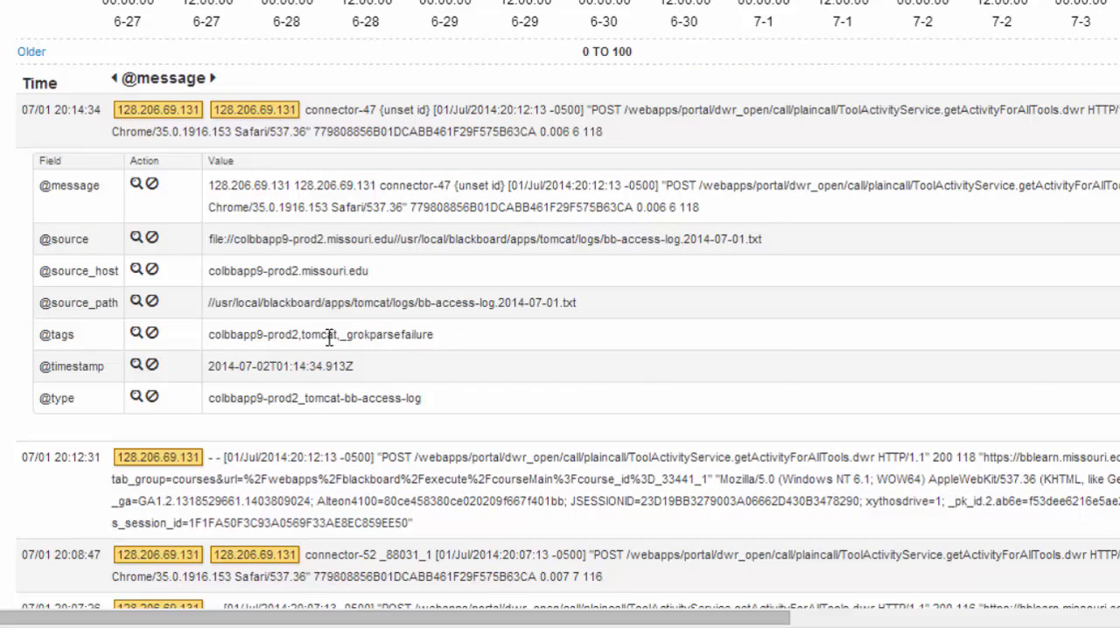
{"action": "scroll", "coordinate": [437, 302], "scroll_direction": "down", "scroll_amount": 3}
{"action": "left_click", "coordinate": [438, 305]}
{"action": "scroll", "coordinate": [437, 297], "scroll_direction": "down", "scroll_amount": 4}
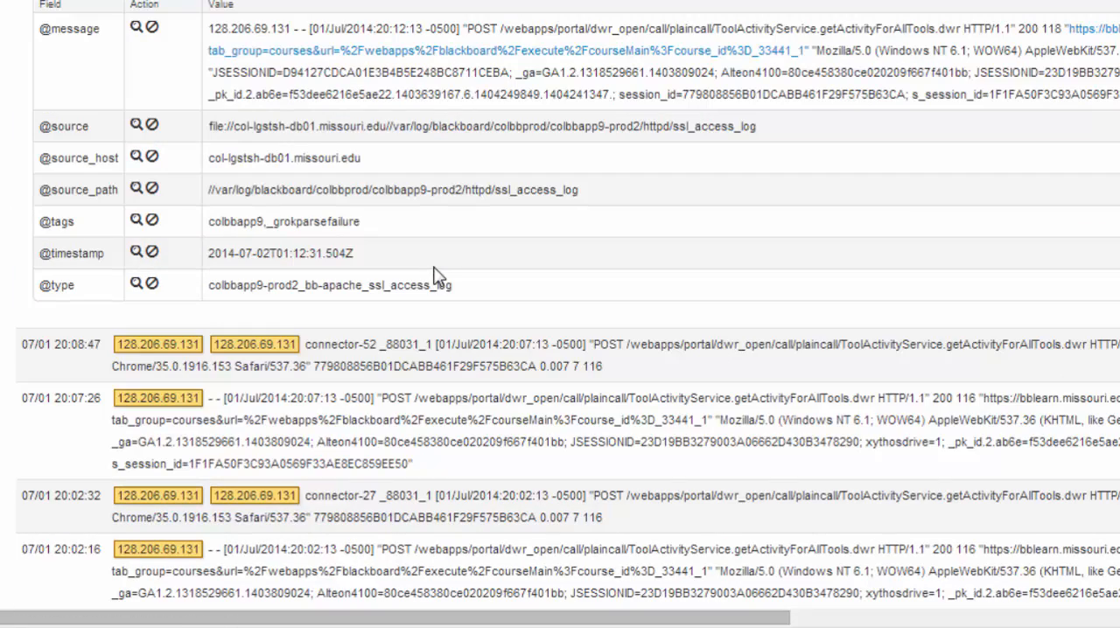
{"action": "scroll", "coordinate": [356, 289], "scroll_direction": "down", "scroll_amount": 3}
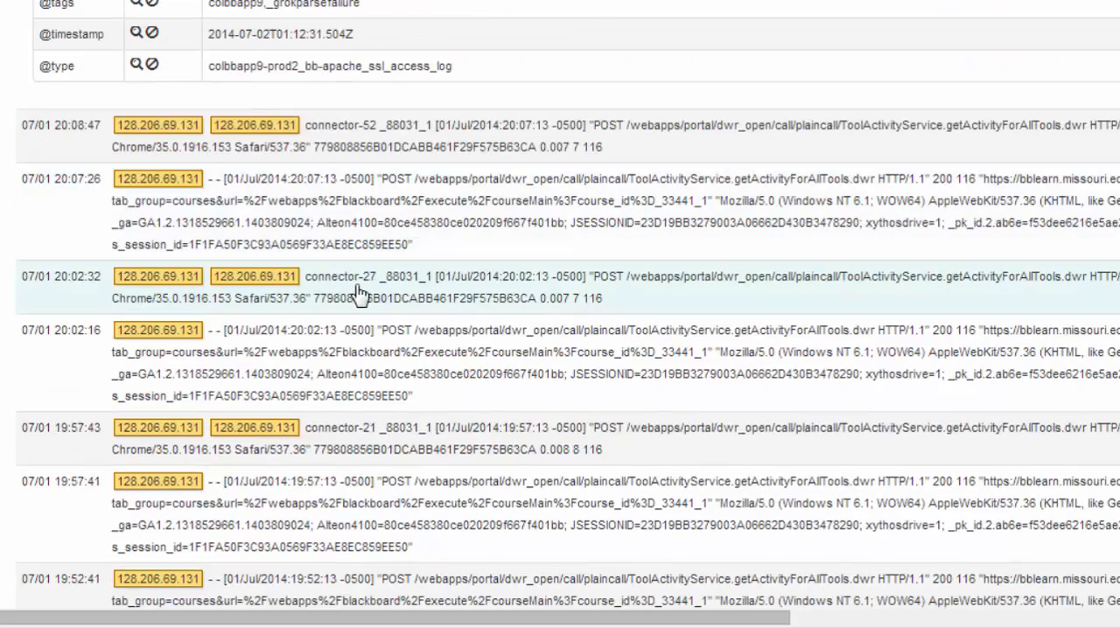
{"action": "left_click", "coordinate": [475, 156]}
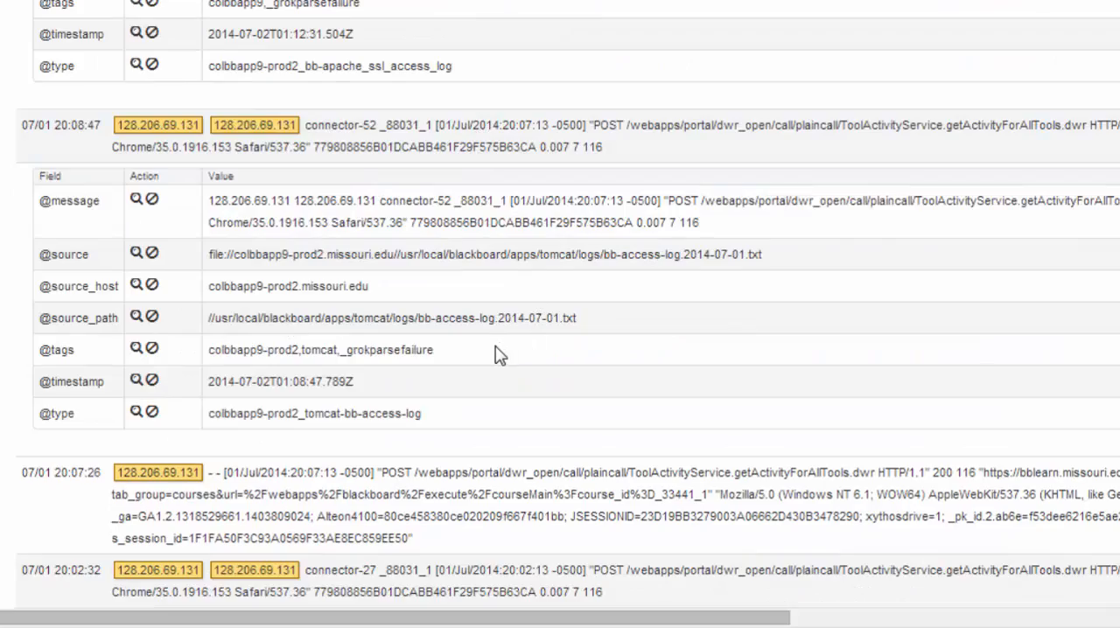
{"action": "scroll", "coordinate": [498, 354], "scroll_direction": "down", "scroll_amount": 6}
{"action": "scroll", "coordinate": [498, 353], "scroll_direction": "down", "scroll_amount": 1}
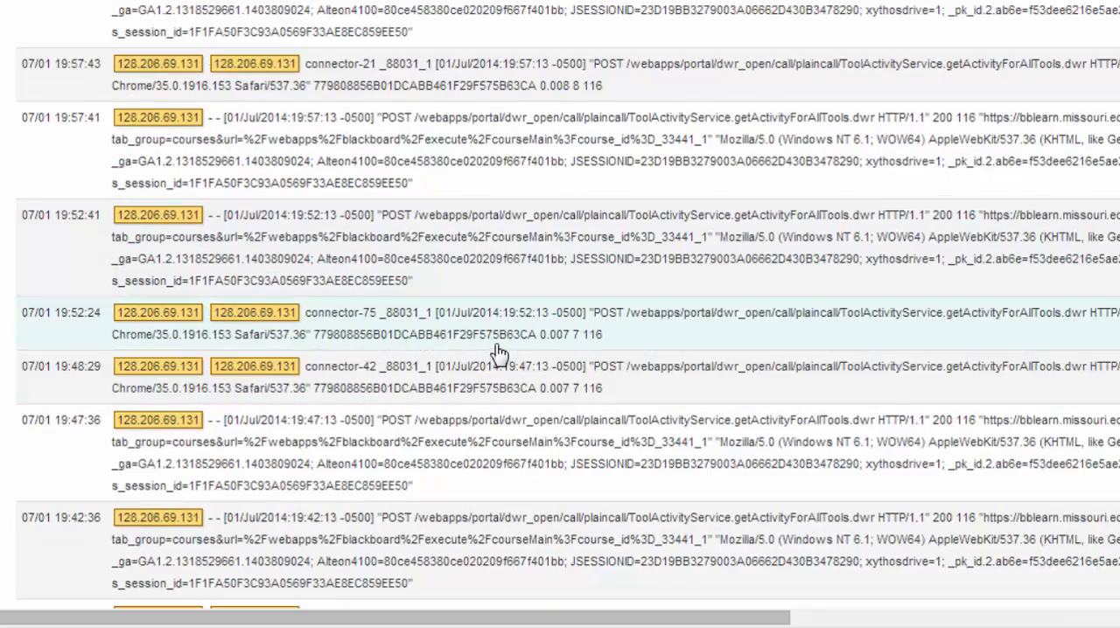
{"action": "scroll", "coordinate": [530, 395], "scroll_direction": "down", "scroll_amount": 5}
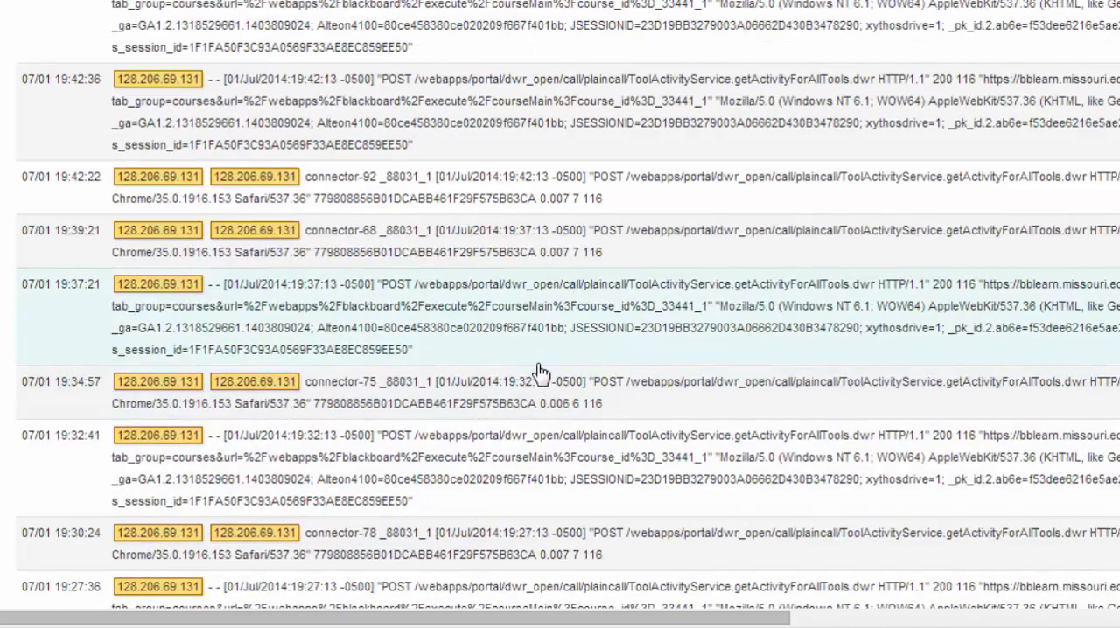
{"action": "scroll", "coordinate": [540, 369], "scroll_direction": "down", "scroll_amount": 5}
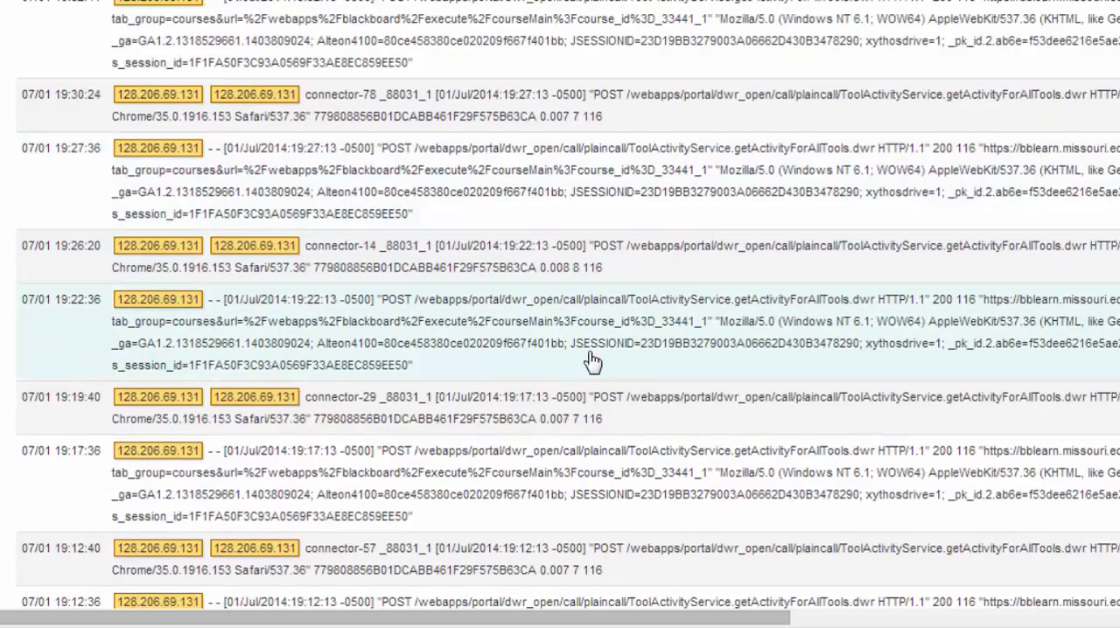
{"action": "scroll", "coordinate": [592, 359], "scroll_direction": "up", "scroll_amount": 20}
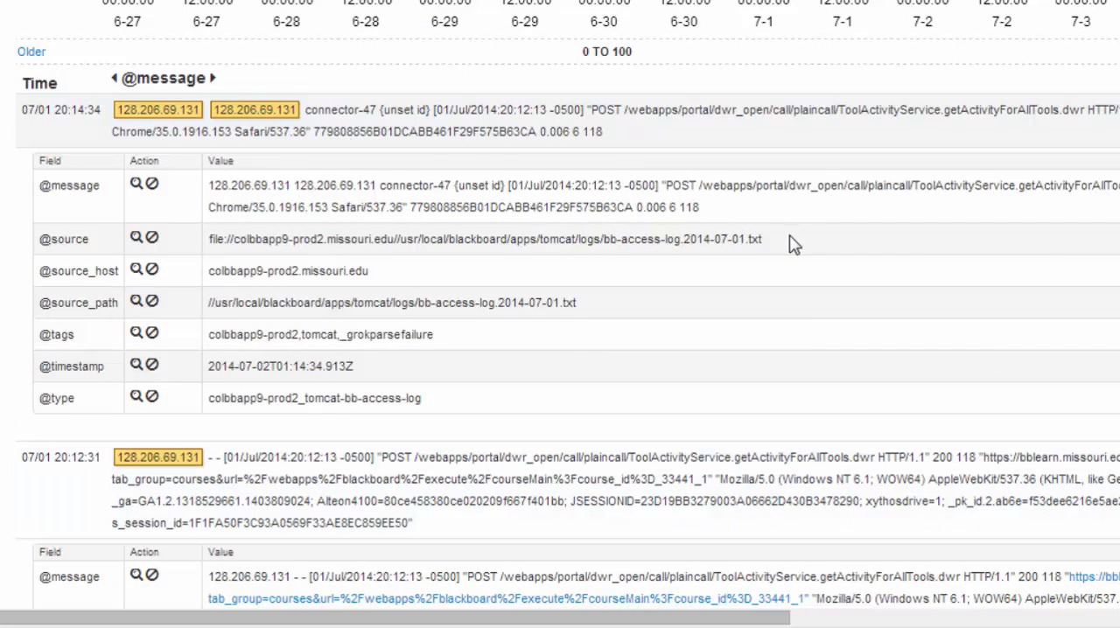
{"action": "left_click_drag", "start_coordinate": [792, 241], "coordinate": [211, 247]}
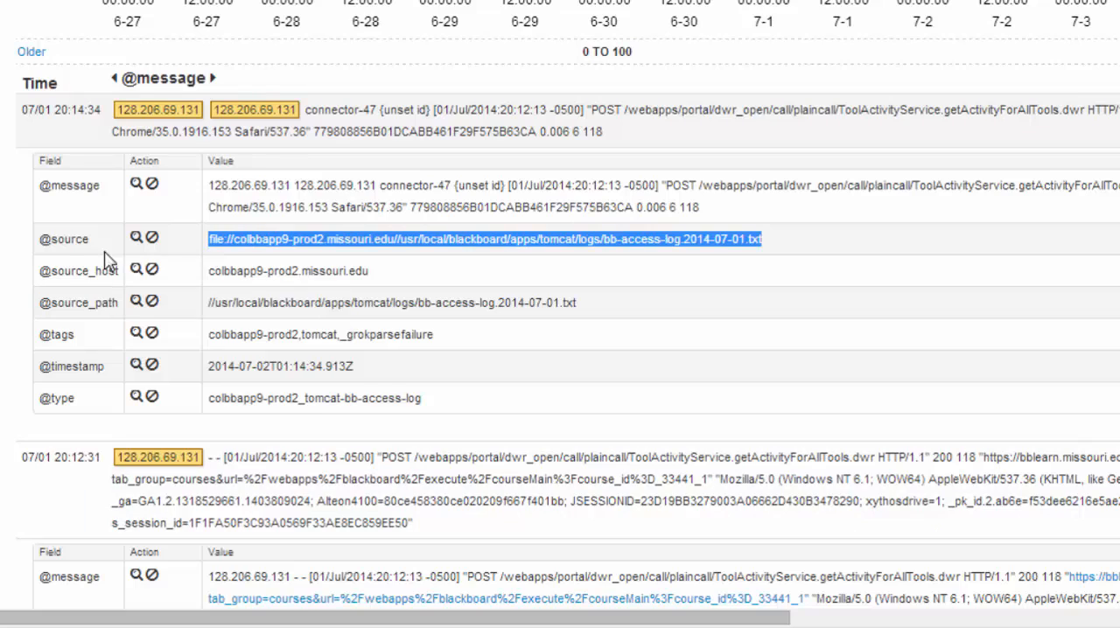
{"action": "left_click", "coordinate": [137, 242]}
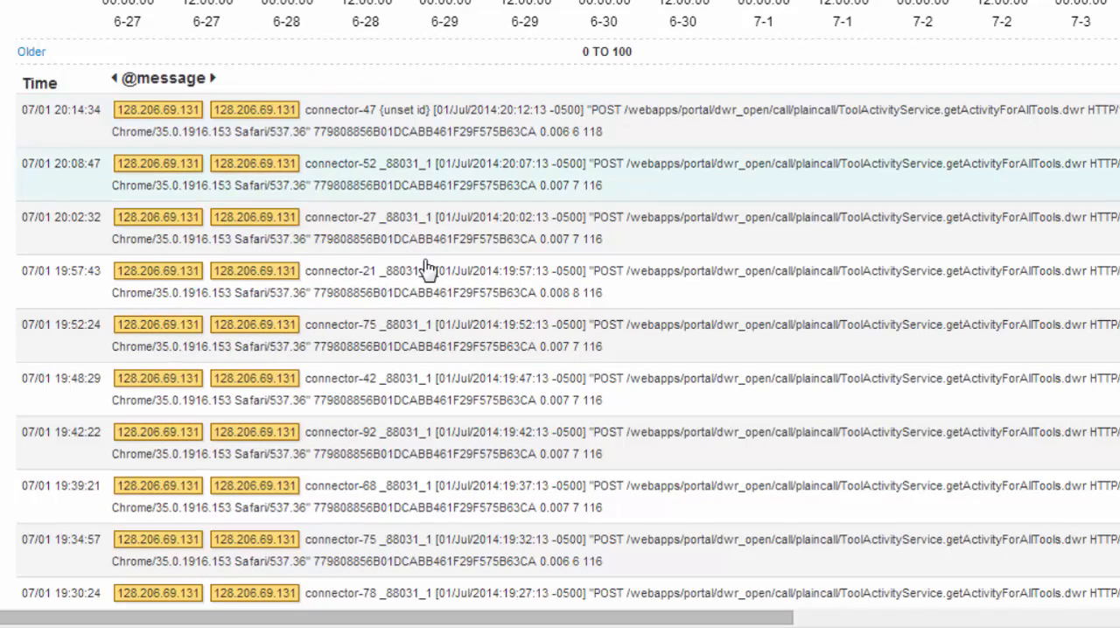
{"action": "scroll", "coordinate": [387, 201], "scroll_direction": "down", "scroll_amount": 4}
{"action": "scroll", "coordinate": [387, 201], "scroll_direction": "down", "scroll_amount": 16}
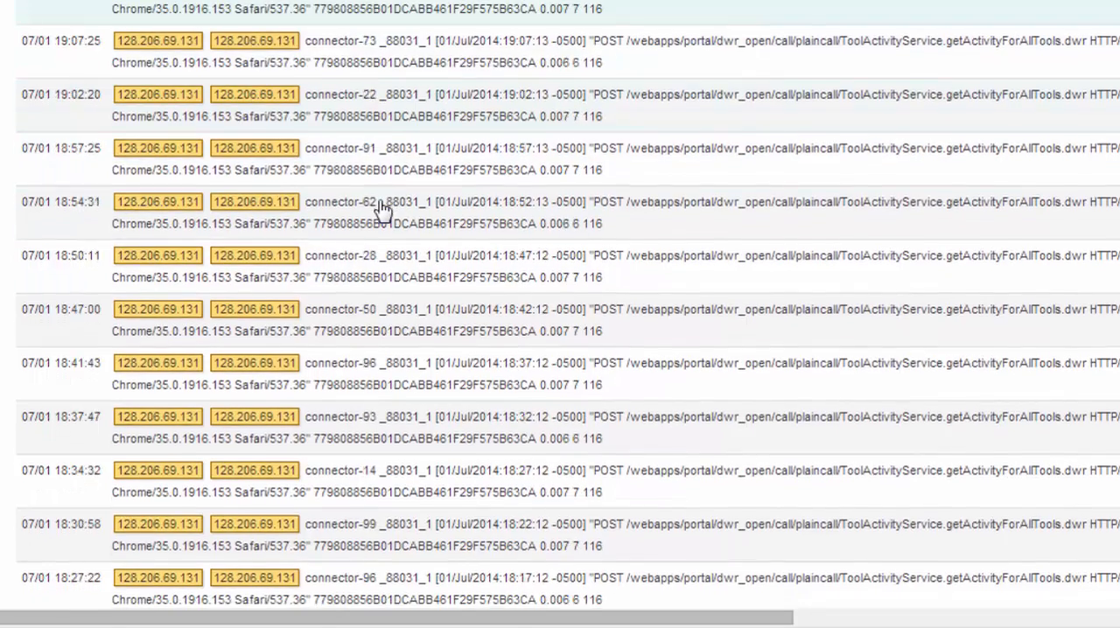
Narrow the histogram's time range in stages around the July 1 activity spike, down to 16:21:28–16:22:45
{"action": "scroll", "coordinate": [376, 214], "scroll_direction": "up", "scroll_amount": 20}
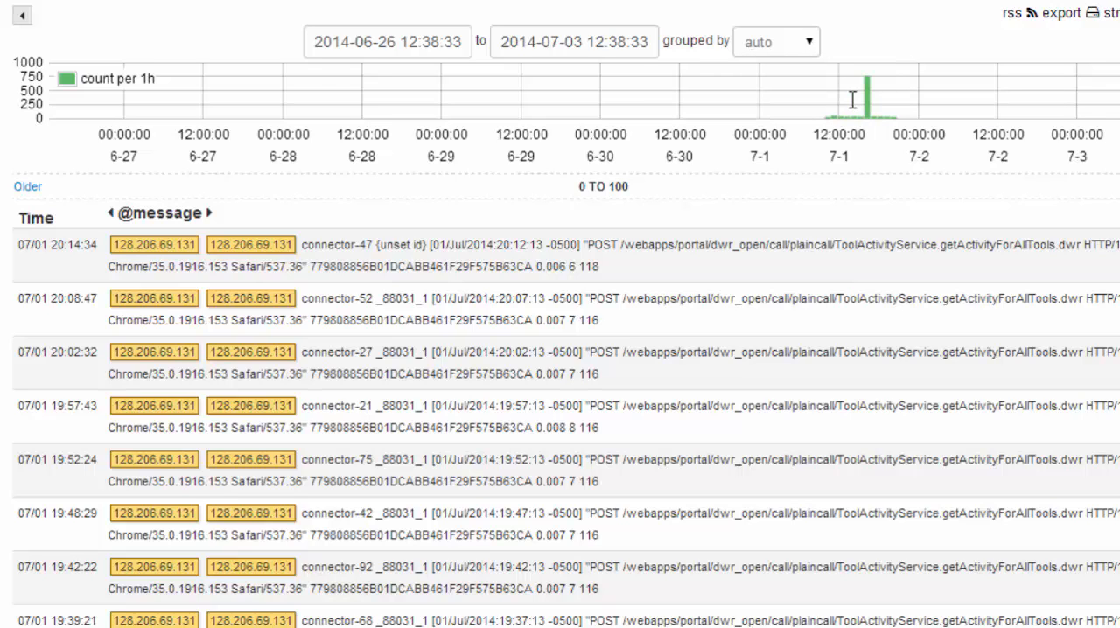
{"action": "left_click_drag", "start_coordinate": [845, 99], "coordinate": [889, 105]}
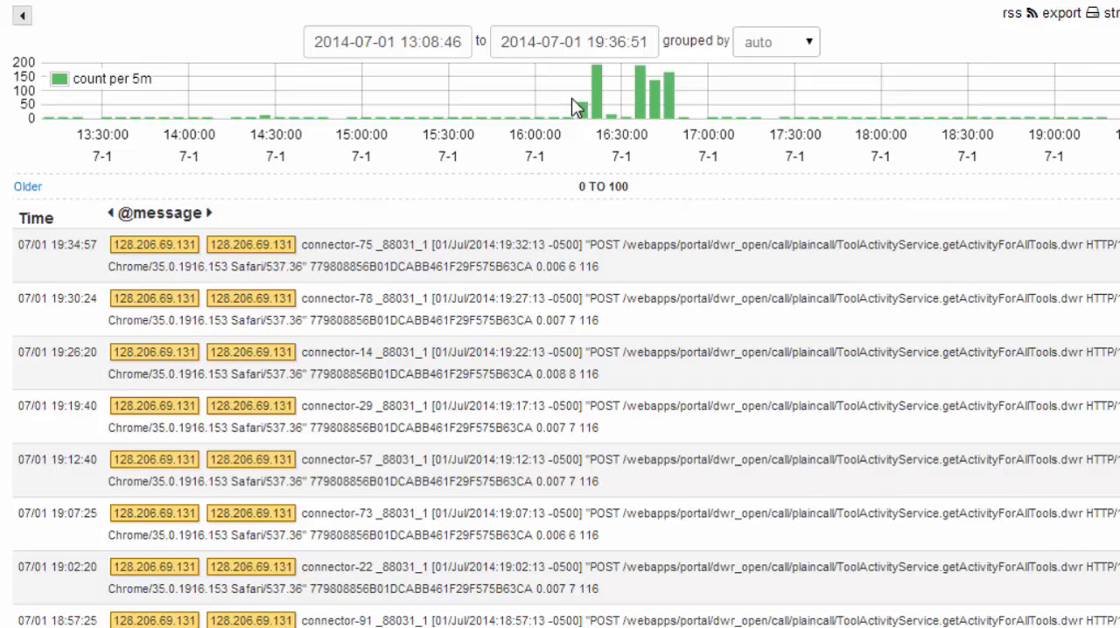
{"action": "left_click_drag", "start_coordinate": [572, 103], "coordinate": [619, 118]}
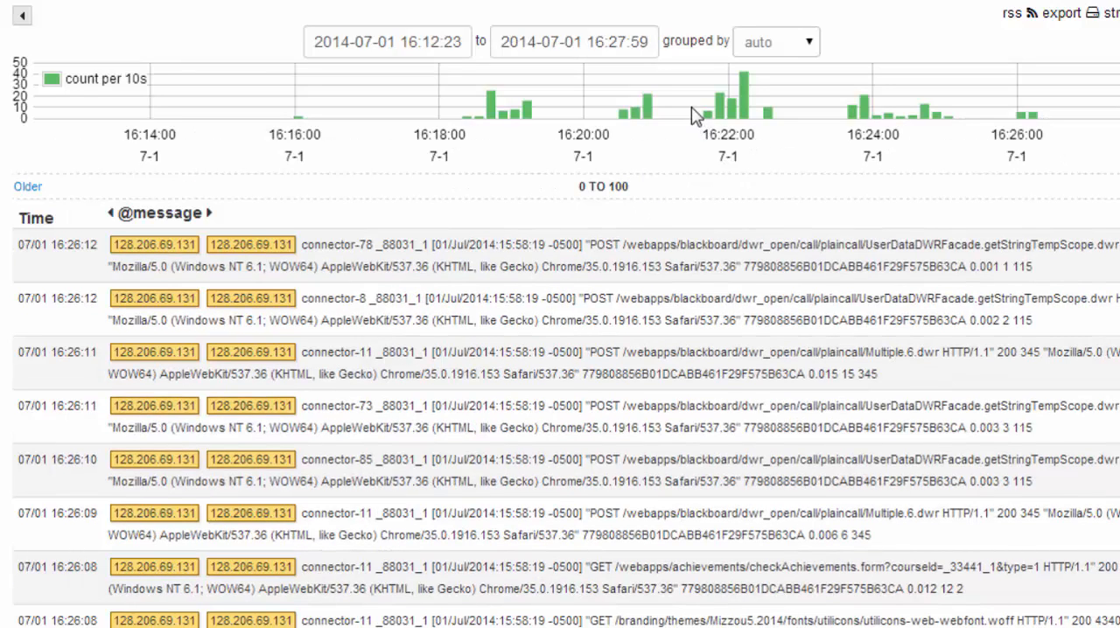
{"action": "left_click_drag", "start_coordinate": [690, 105], "coordinate": [784, 114]}
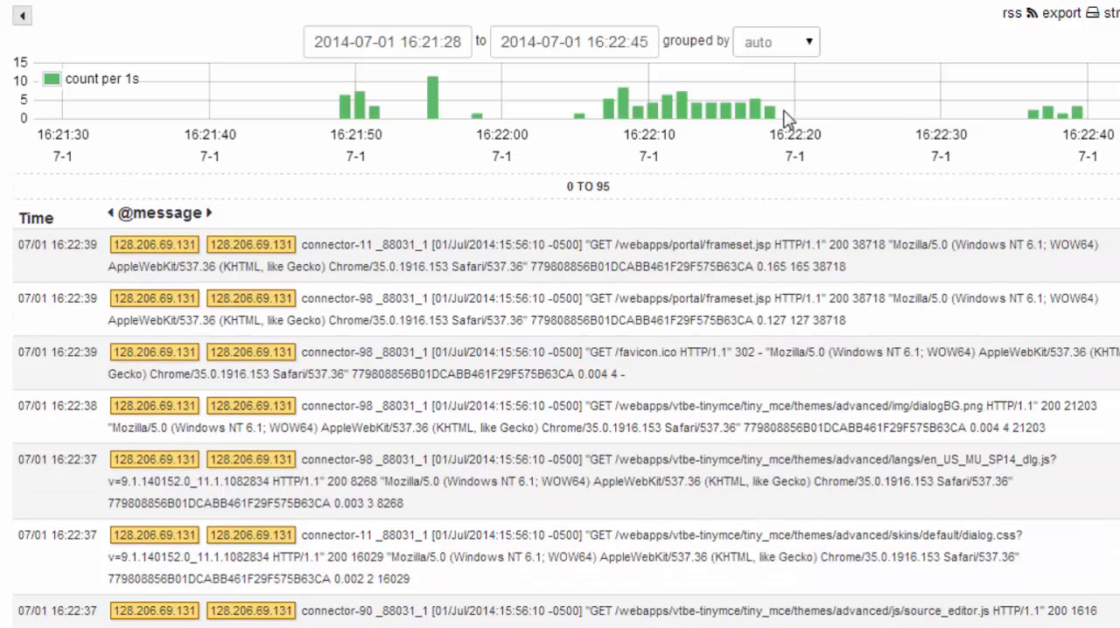